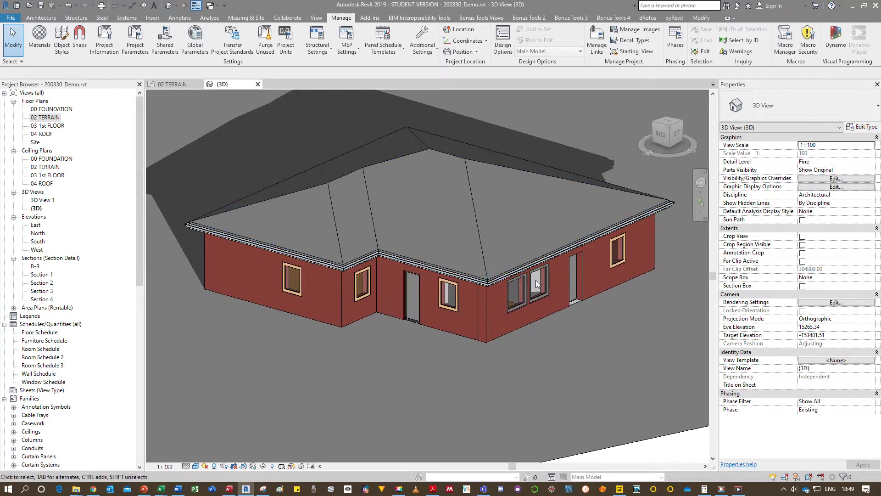
- Look over the house model in 3D and bring up the 02 TERRAIN floor plan
middle_drag(525, 290, 529, 287)
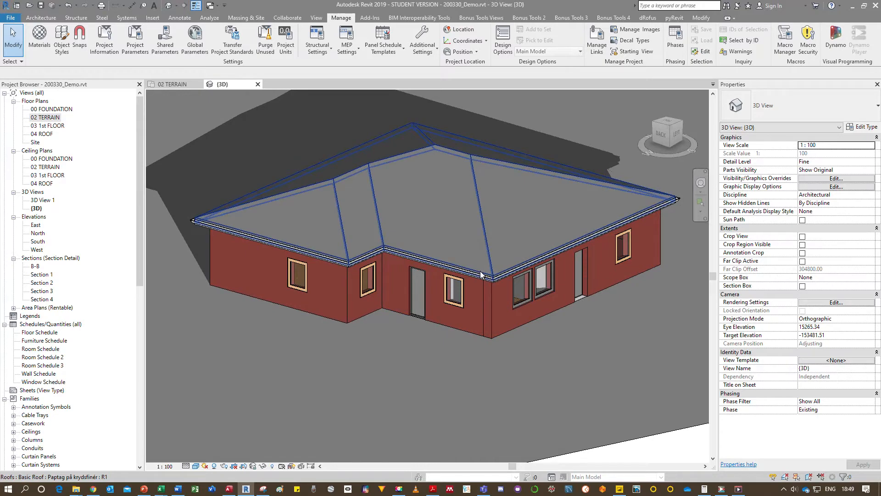
middle_drag(485, 255, 485, 278)
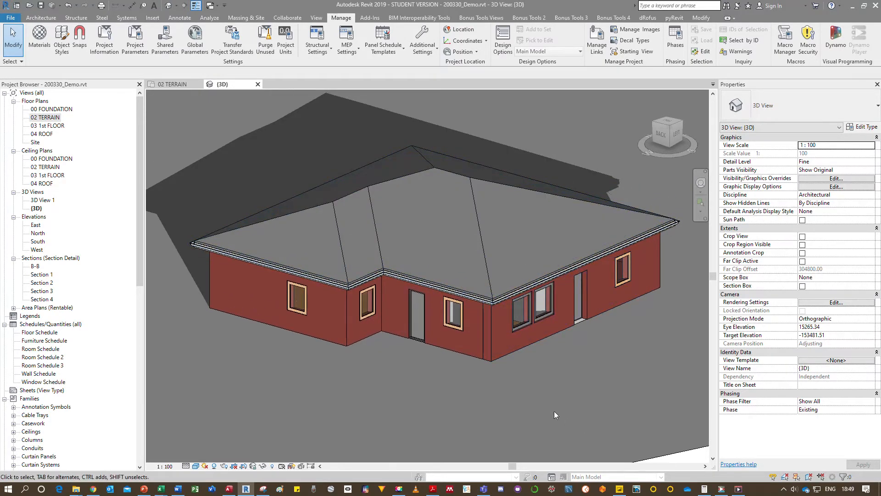
shift+middle_drag(554, 412, 514, 383)
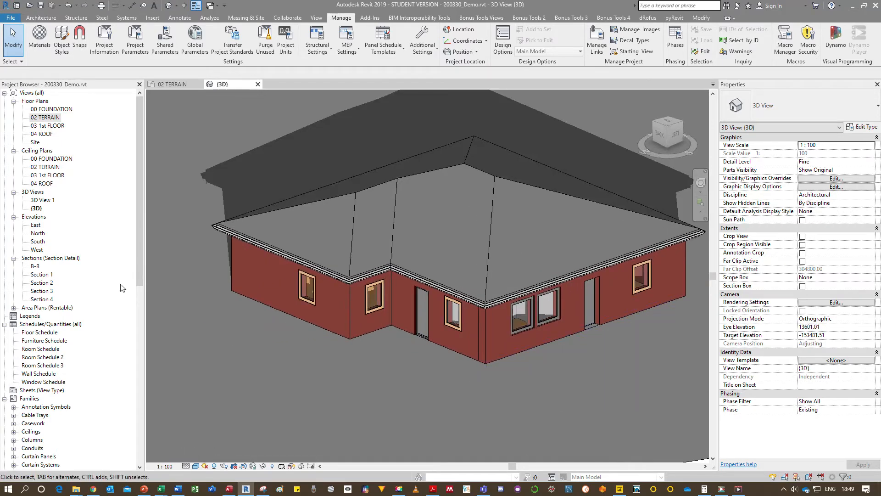
click(173, 84)
scroll(390, 250, down, 3)
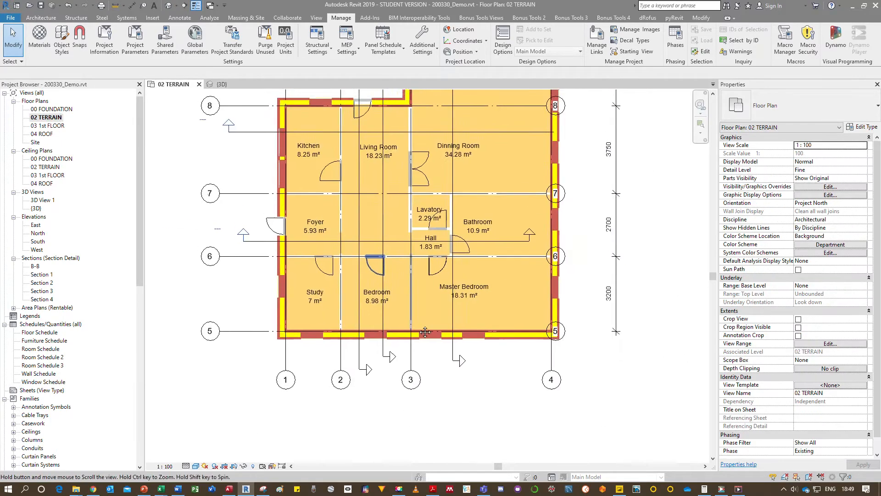
- Examine the instance properties of a dining room window, the foyer's external door and the exterior wall along grid 8
click(597, 233)
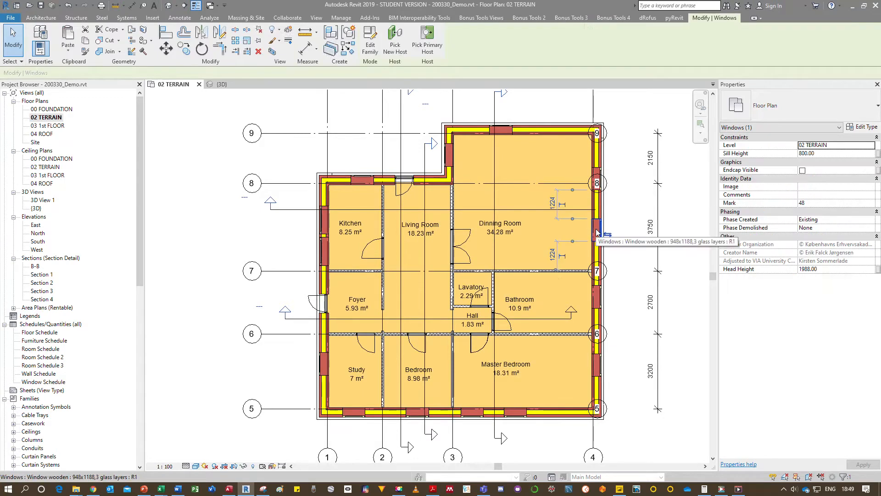
click(317, 304)
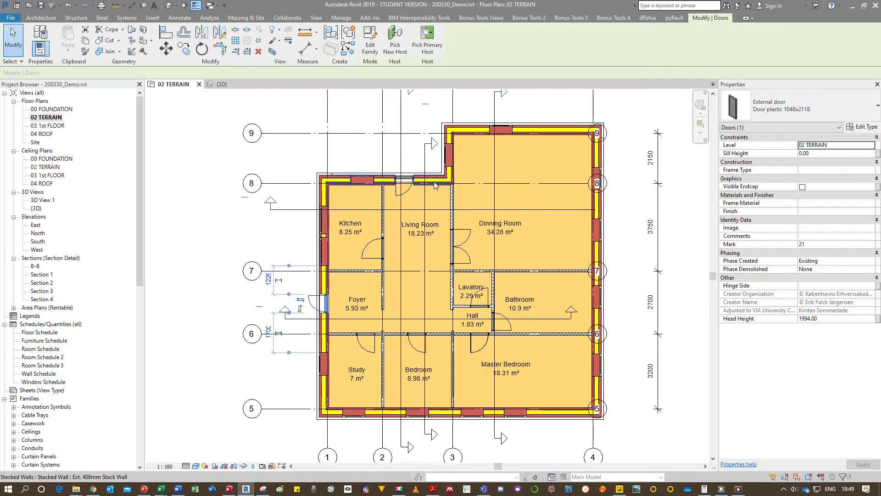
click(381, 179)
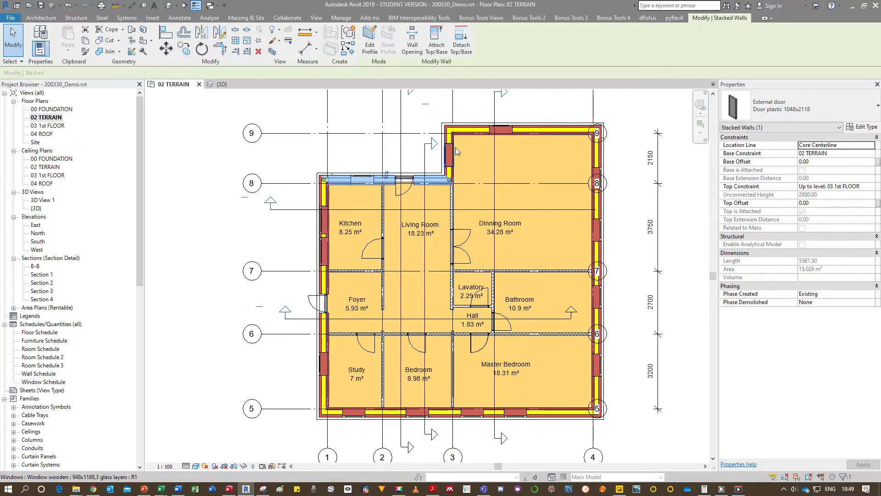
- Examine the type properties of the interior wall beside the living room and the stacked exterior wall along grid 8
click(452, 203)
click(866, 129)
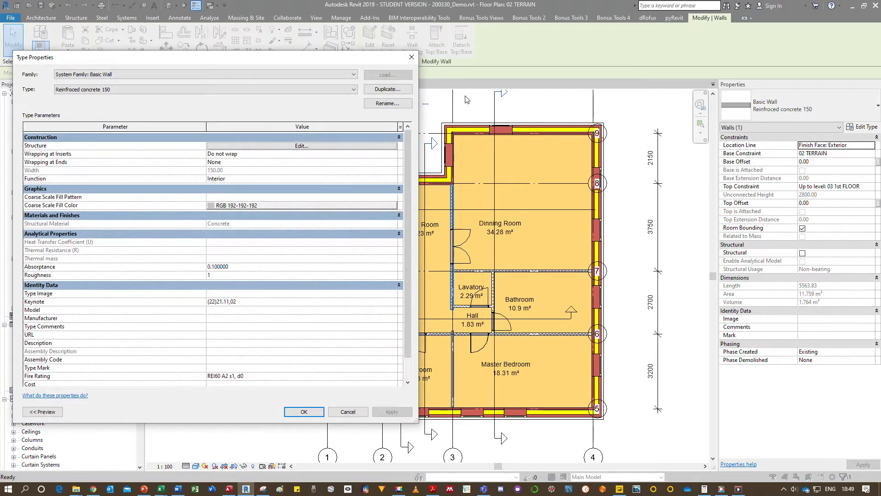
click(411, 58)
click(412, 179)
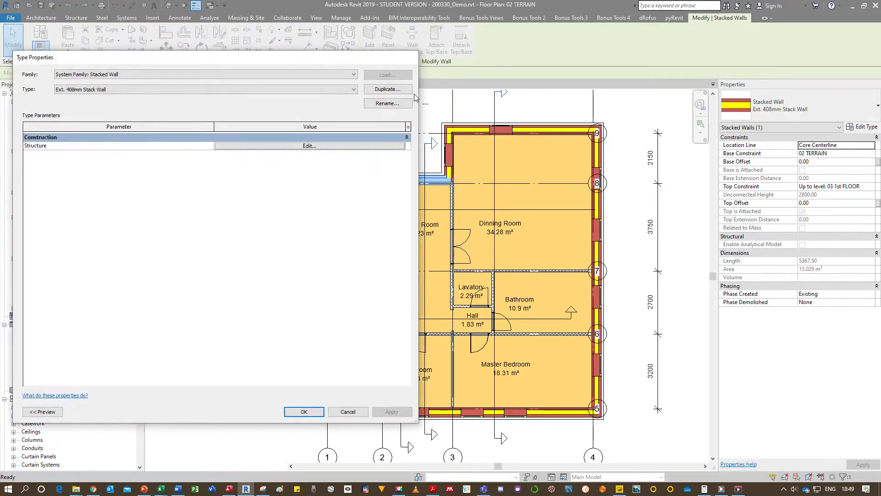
click(411, 57)
- Isolate the Brick wall 416 mm component within the stacked wall along grid 8 and examine its type properties, including the keynote
scroll(429, 186, up, 3)
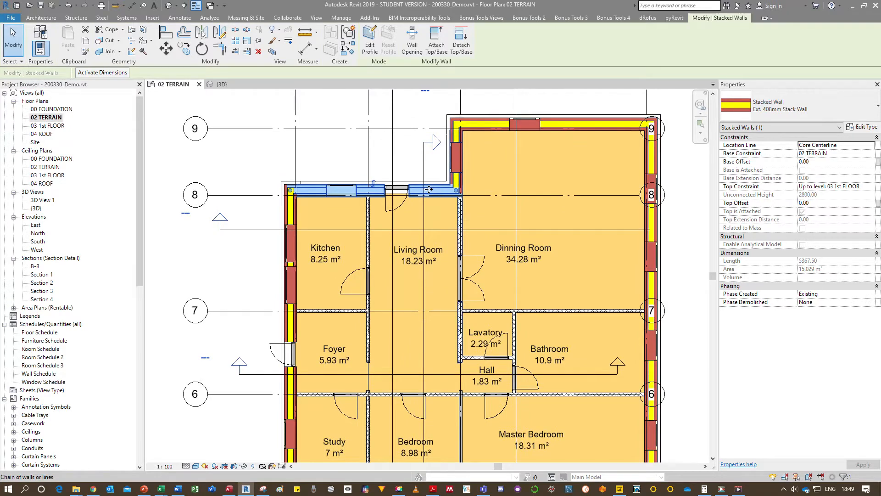
click(428, 189)
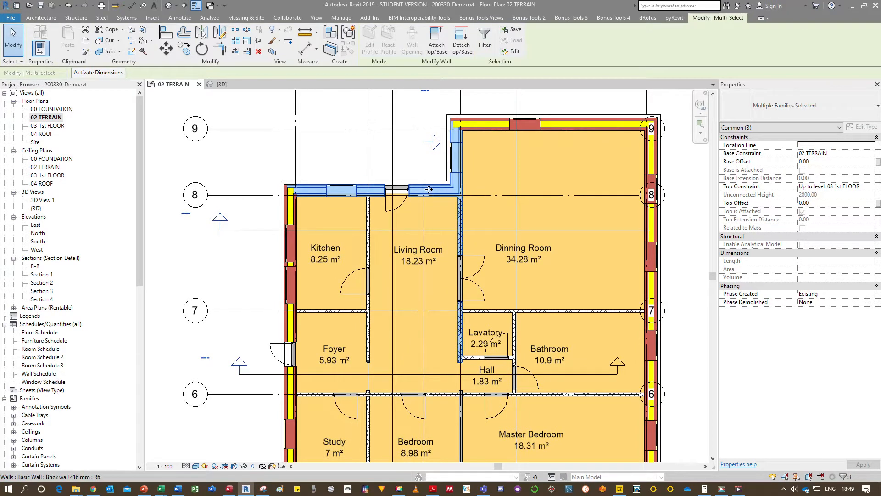
click(429, 189)
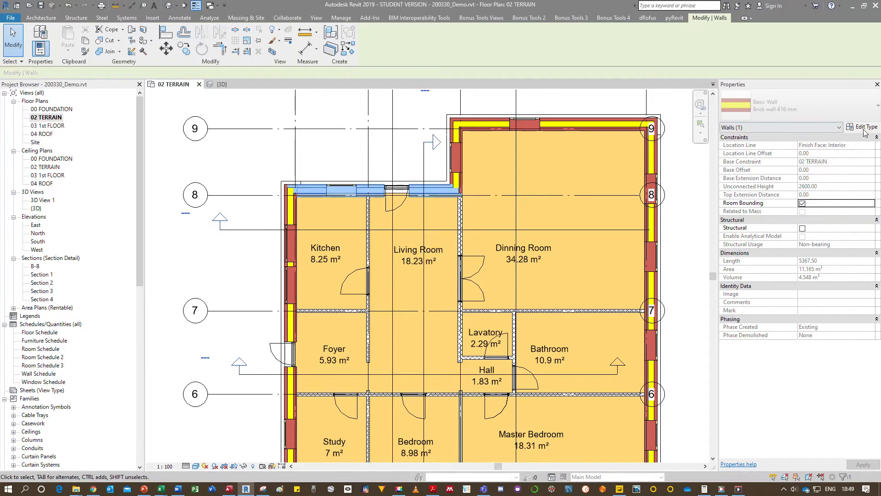
click(864, 129)
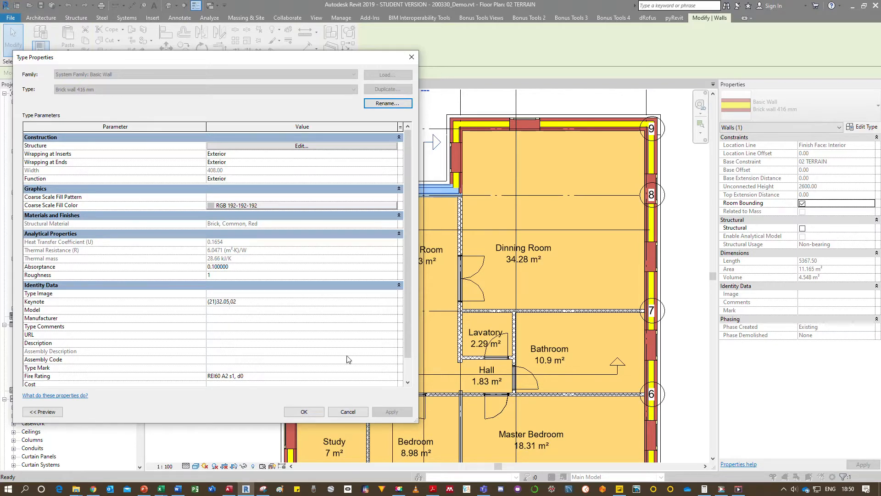
click(413, 59)
middle_drag(402, 198, 413, 230)
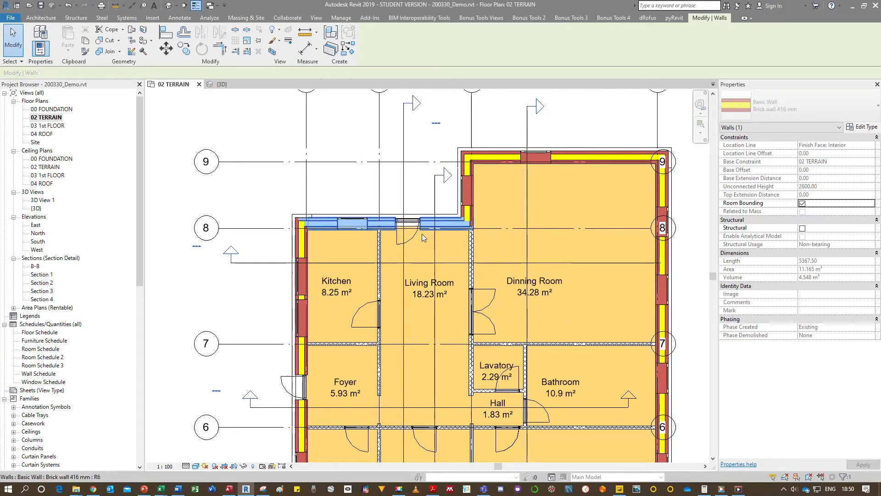
click(862, 131)
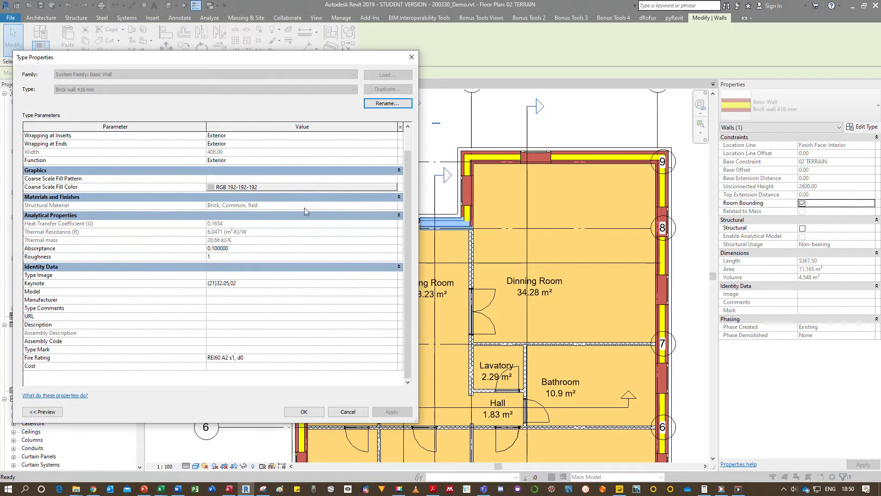
click(410, 58)
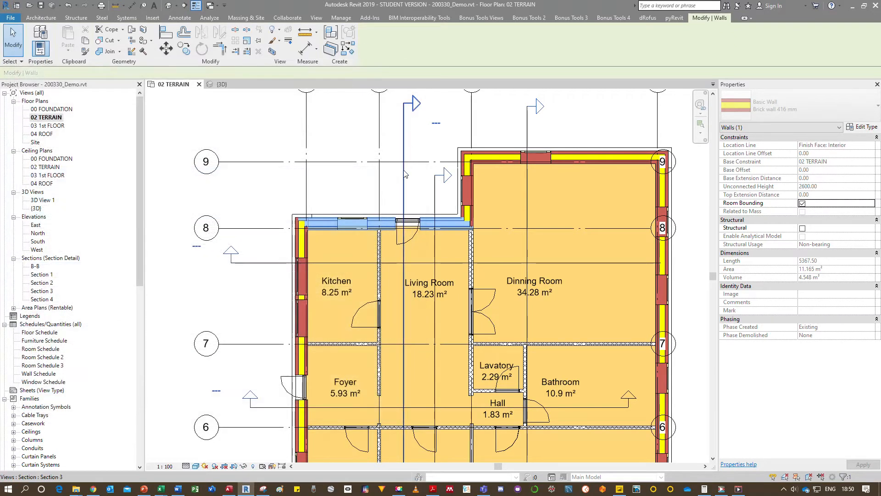
click(352, 129)
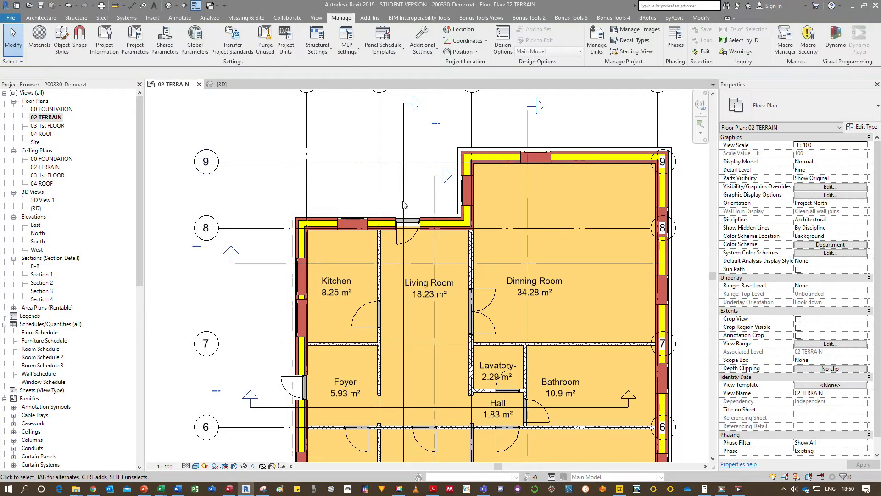
- Return to the Dynamo Player script list and run 200330_set_WindowsLCCPar
click(736, 487)
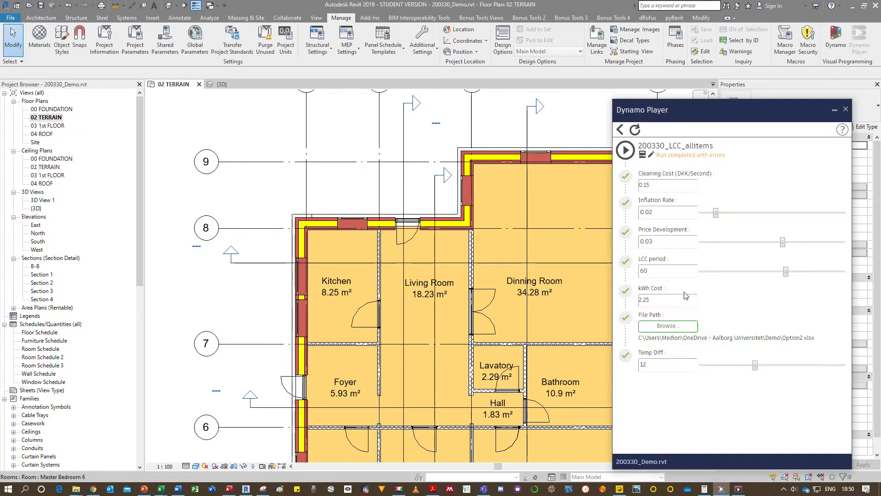
click(619, 130)
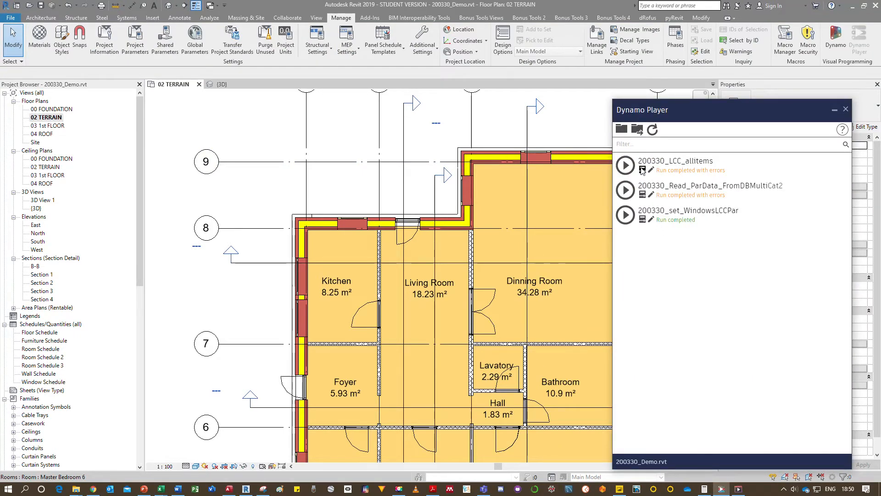
click(626, 214)
- Examine the LCC parameters in the type properties of the dining room window on grid 9
click(542, 156)
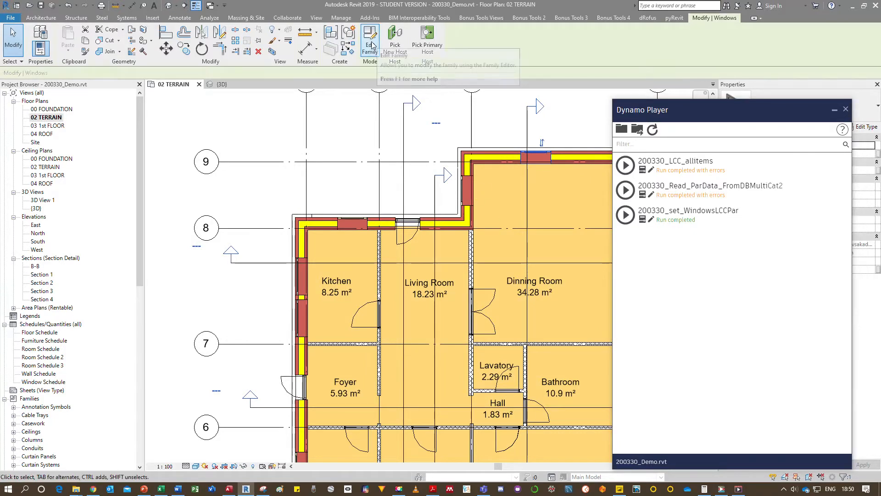
drag(749, 107, 652, 108)
click(862, 127)
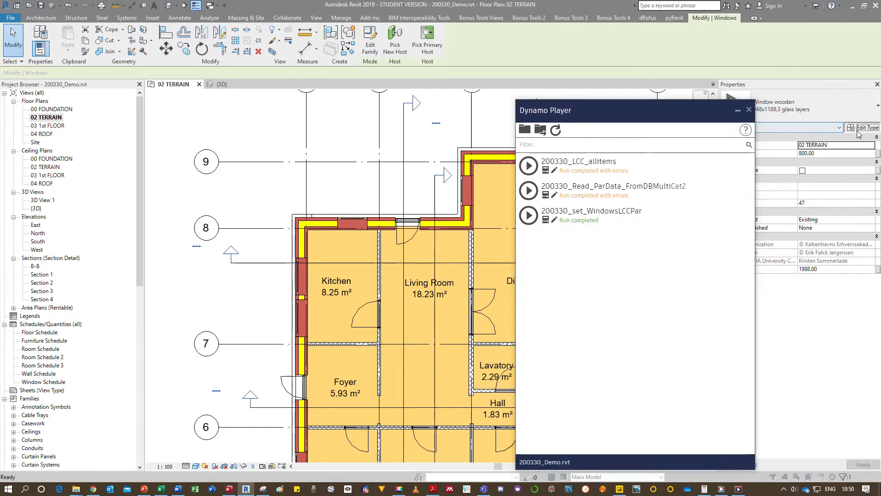
scroll(263, 298, down, 12)
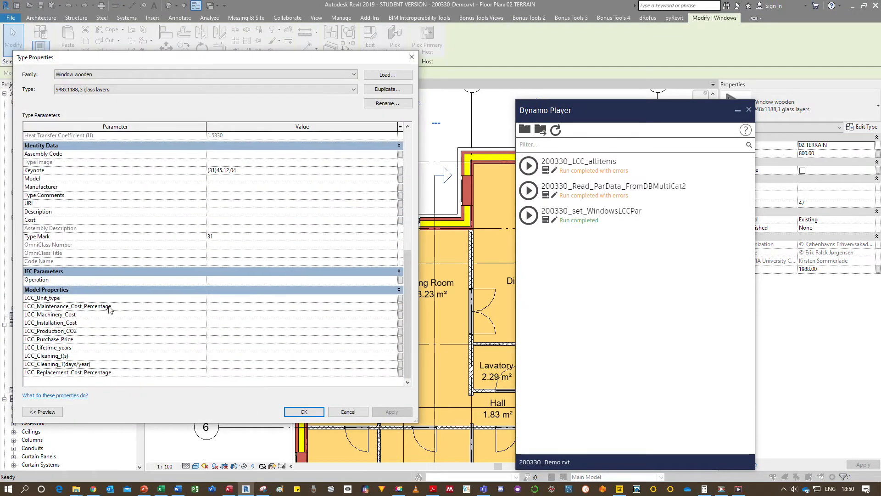
drag(56, 309, 42, 324)
click(341, 415)
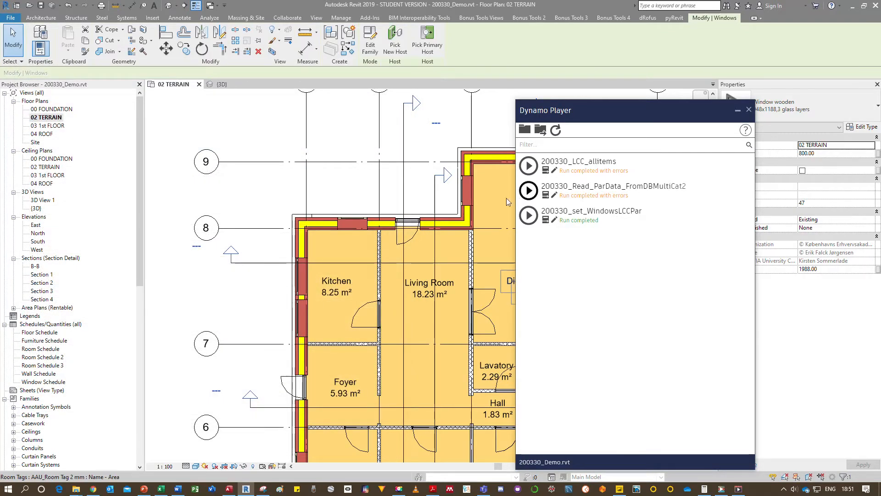
- Run the 200330_Read_ParData_FromDBMultiCat2 script and clear the Demo_DB.xlsx workbook and Dynamo Player out of the way
click(529, 191)
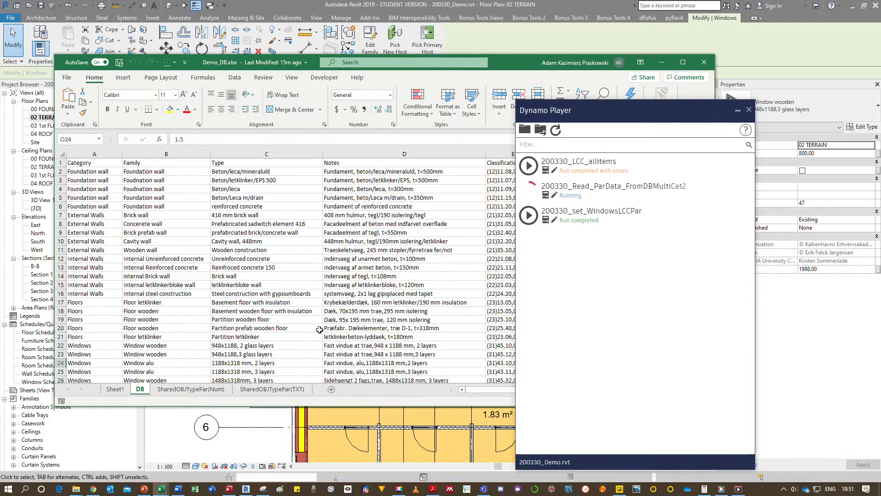
click(661, 62)
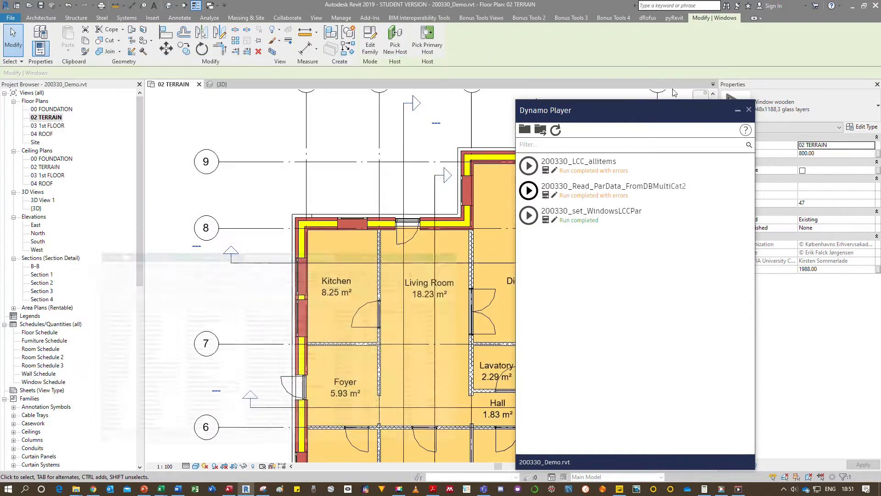
drag(734, 111, 660, 100)
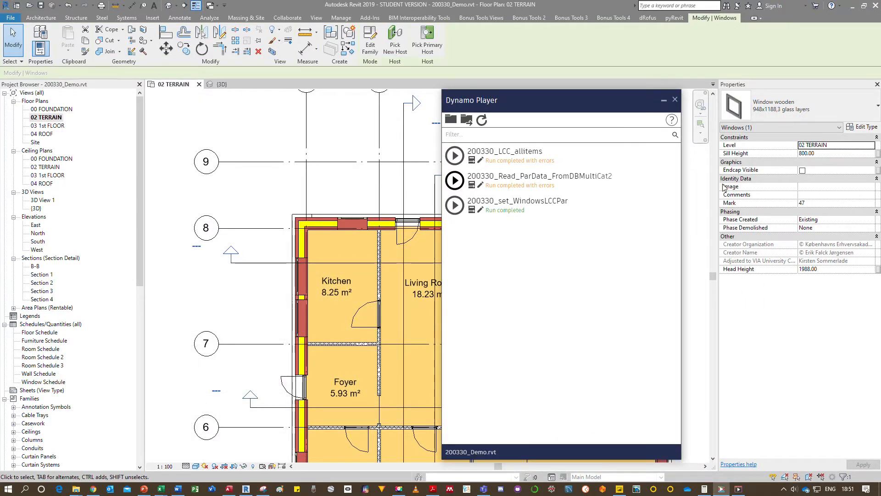
- Check the LCC parameter values in the selected window's type properties
click(864, 127)
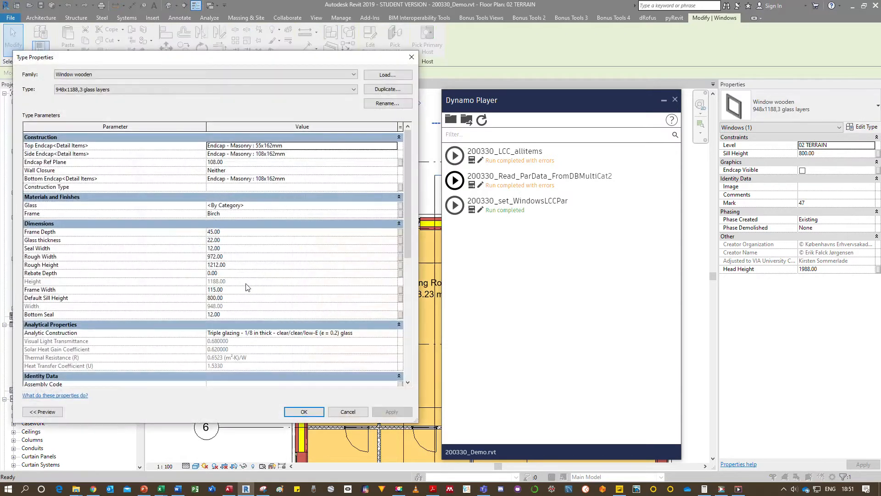
scroll(252, 304, down, 5)
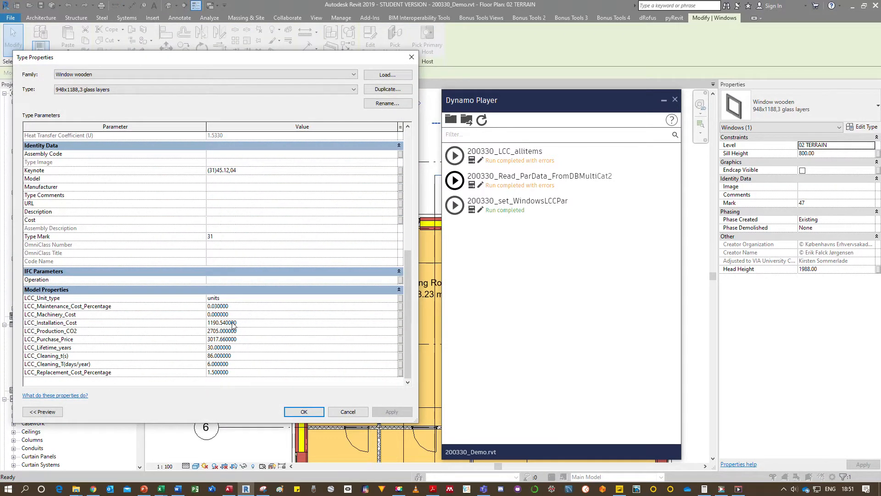
click(412, 56)
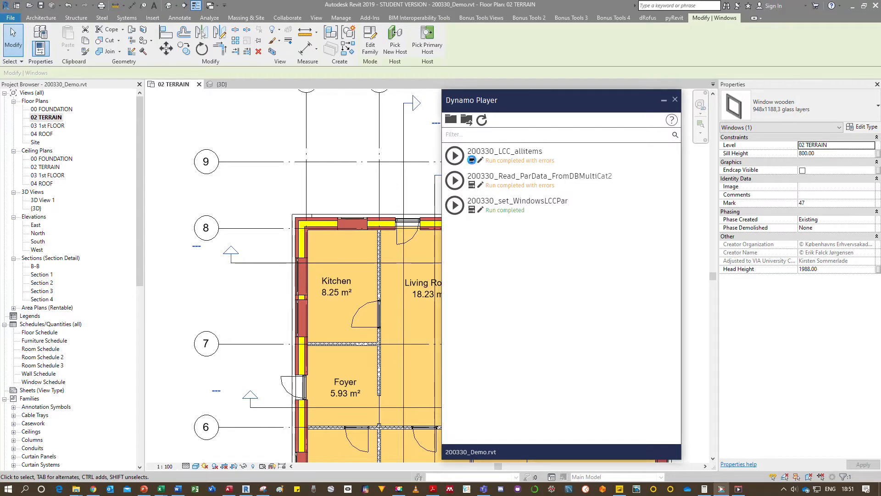
- Set the 200330_LCC_allItems script's file path to Option1.xlsx and run it, continuing despite unclassified objects
click(472, 160)
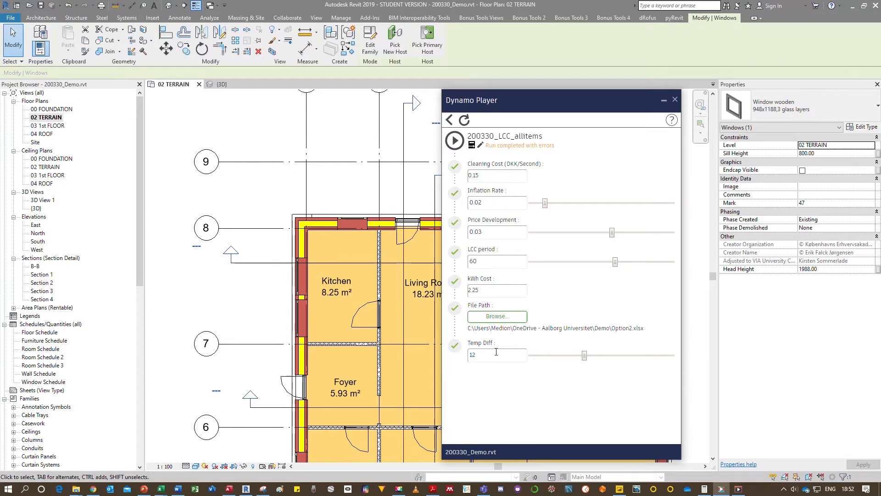
click(491, 317)
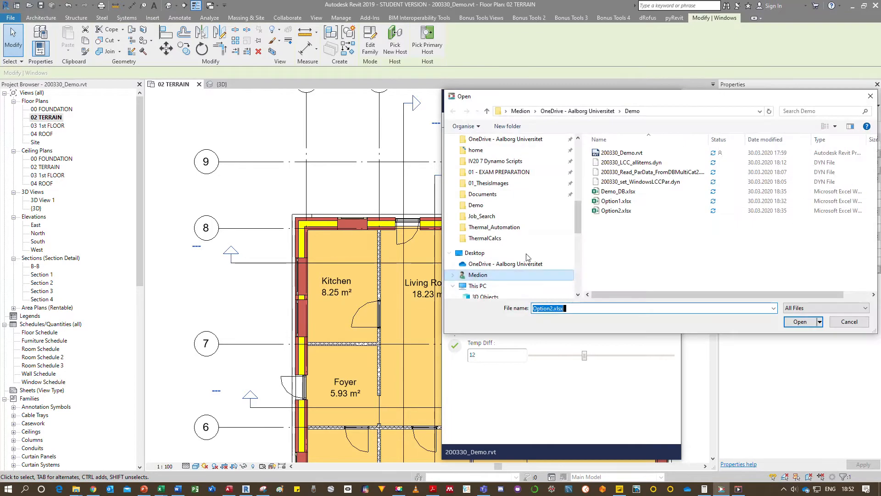
click(617, 201)
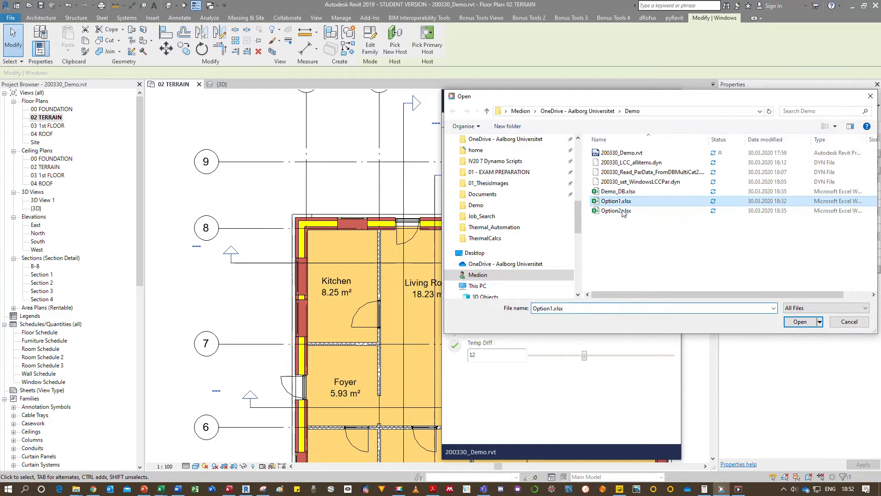
click(800, 321)
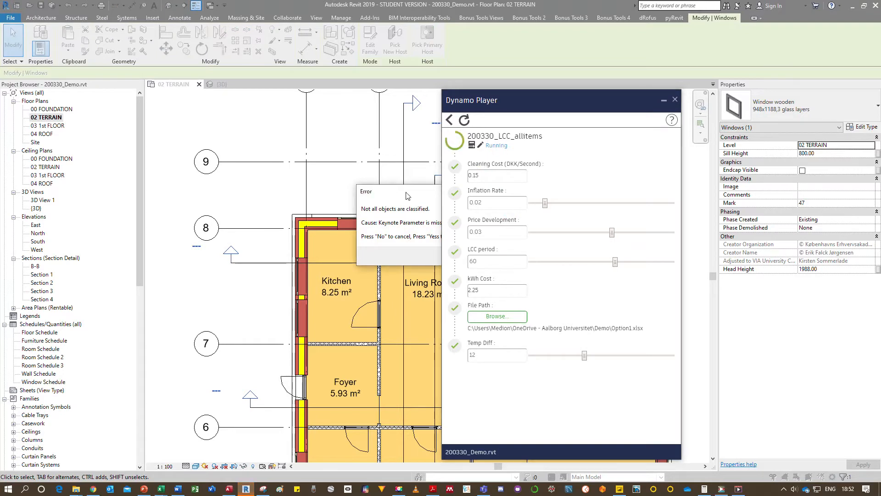
click(381, 257)
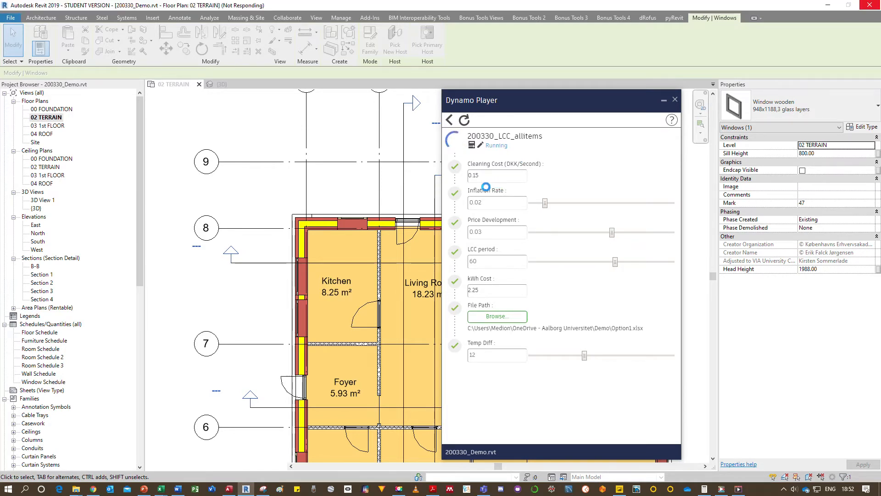
- Switch to Power BI, clear Dynamo Player out of the way and examine the Opt1: Total Lifecycle Cost chart's values
click(622, 493)
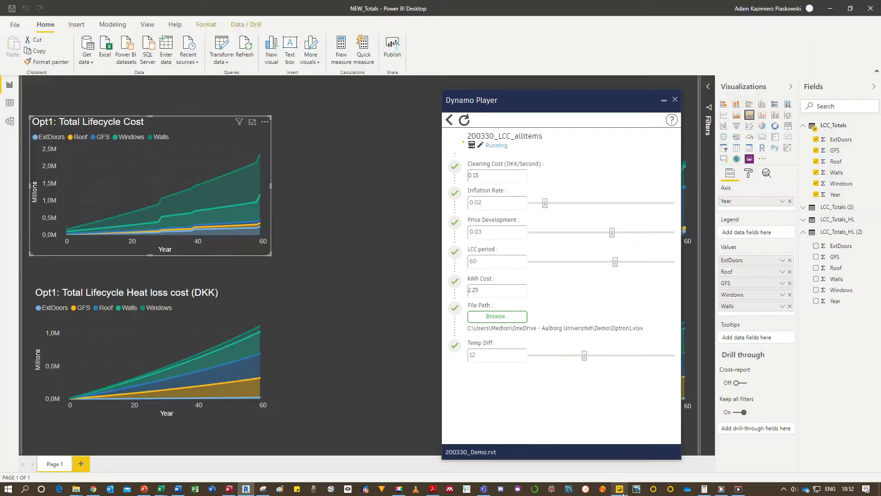
click(664, 102)
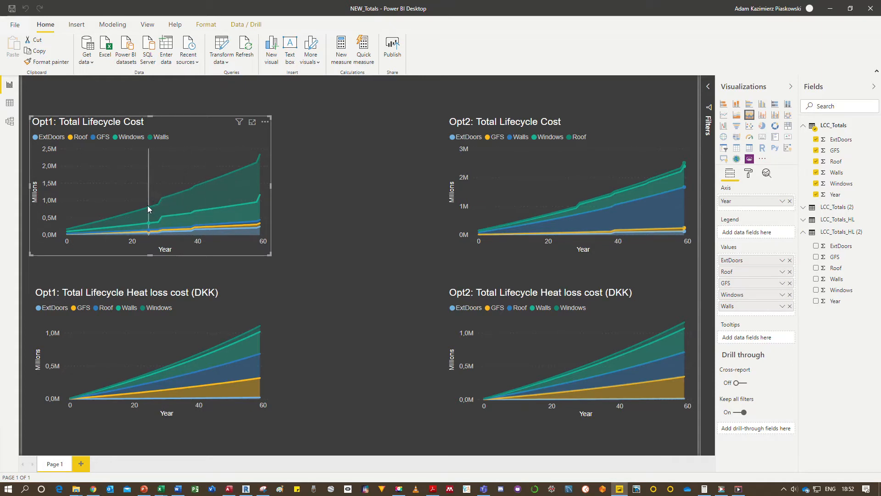
mouse_move(160, 200)
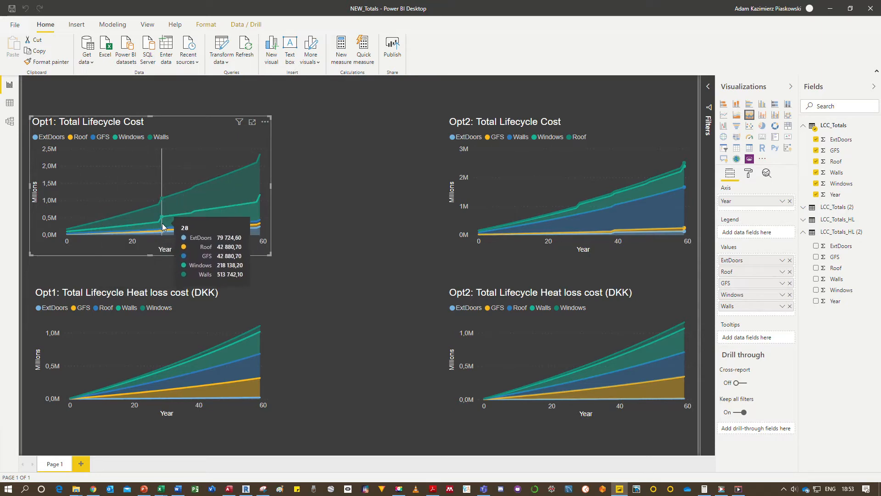
- Switch to the Option1.xlsx workbook in Excel and review the yearly values on the LCC_Totals_HL sheet
mouse_move(162, 489)
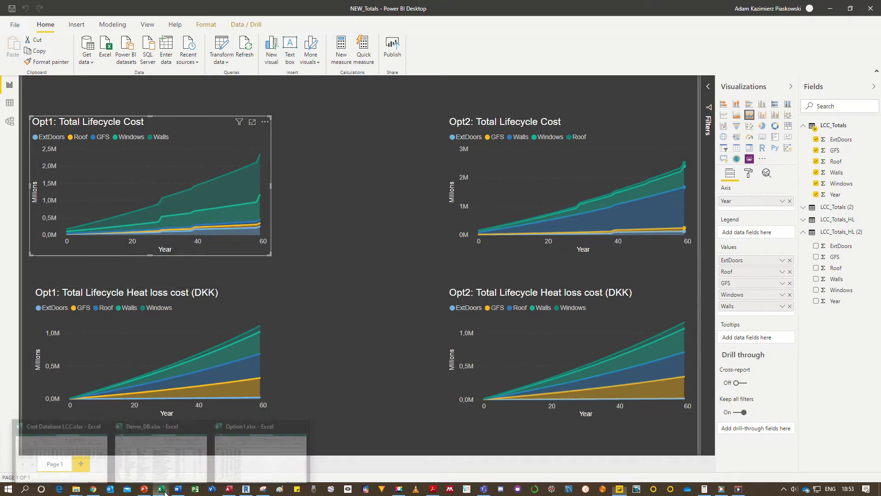
click(260, 452)
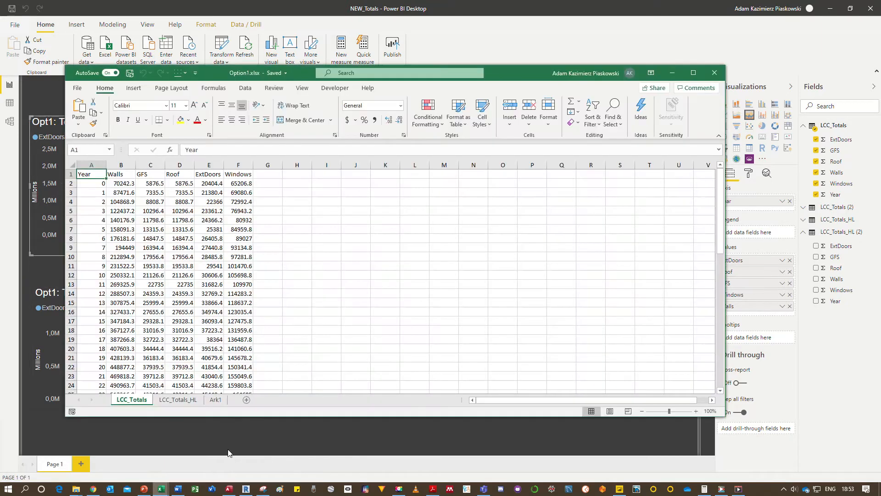
click(180, 400)
scroll(177, 271, down, 4)
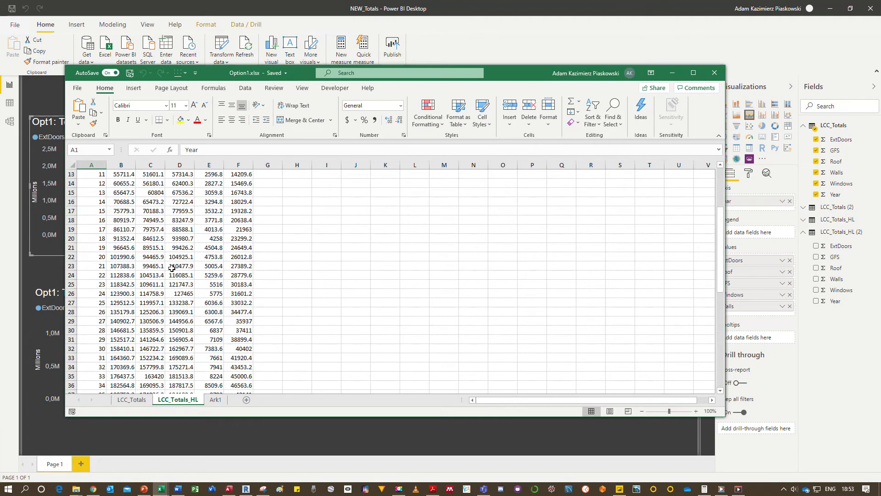
scroll(180, 306, up, 4)
scroll(310, 197, down, 3)
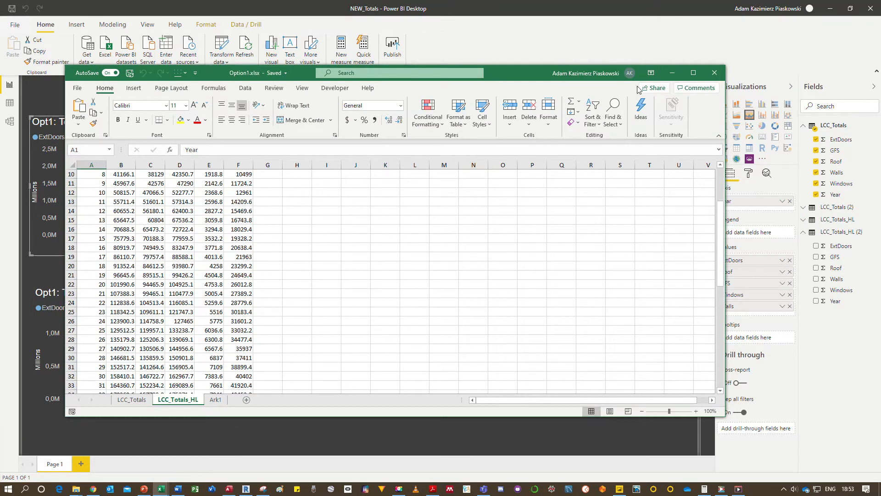
- Close the Option1.xlsx workbook and refresh the Power BI report data
click(714, 73)
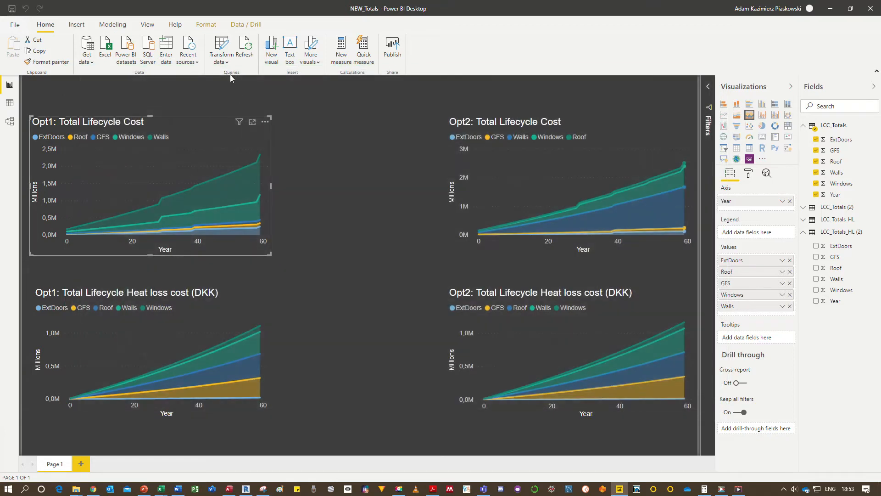
click(245, 50)
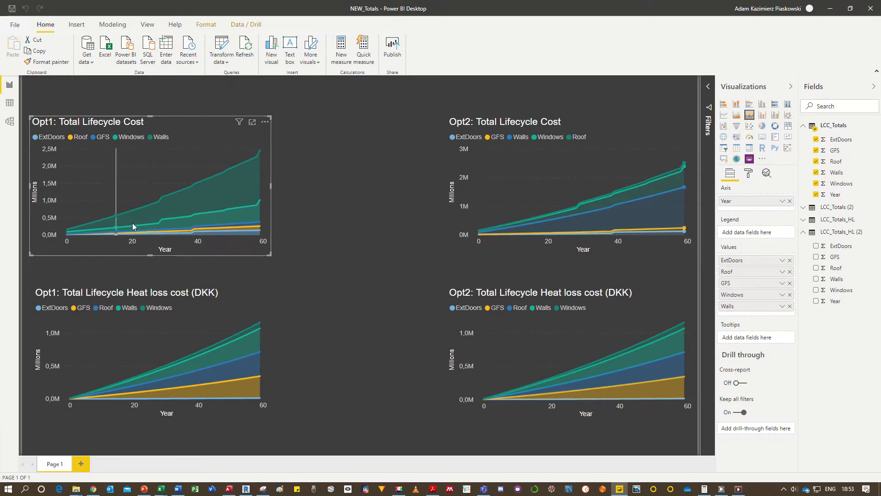
- Switch to Revit and move grid 4 with its exterior wall and windows toward grid 3, accepting the joined-elements warnings
click(246, 489)
middle_drag(454, 248, 421, 170)
scroll(428, 184, up, 1)
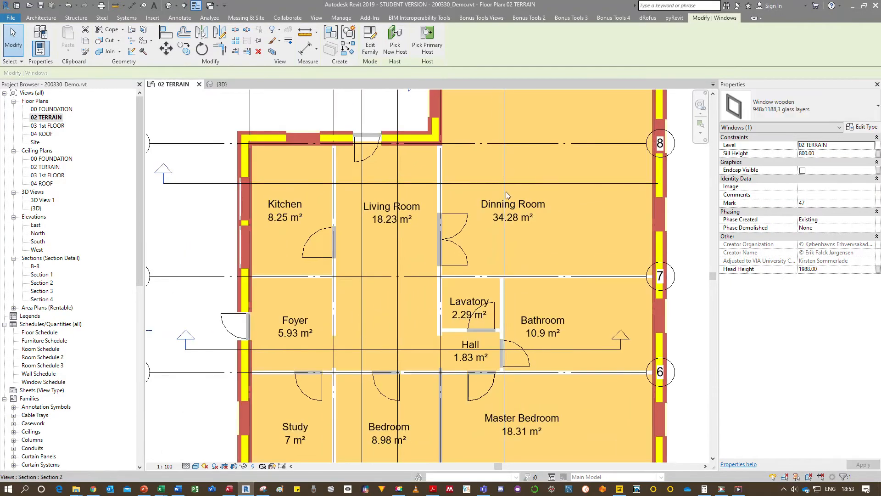
scroll(506, 194, down, 4)
drag(533, 118, 590, 324)
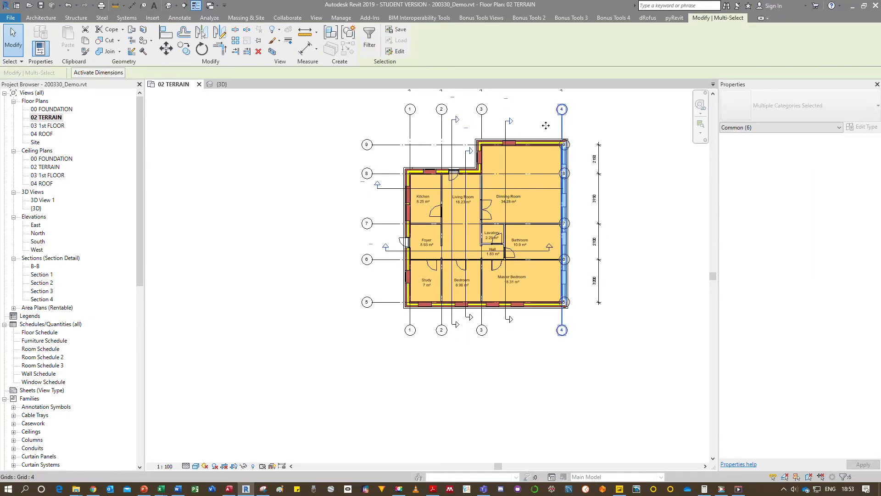
drag(546, 125, 538, 128)
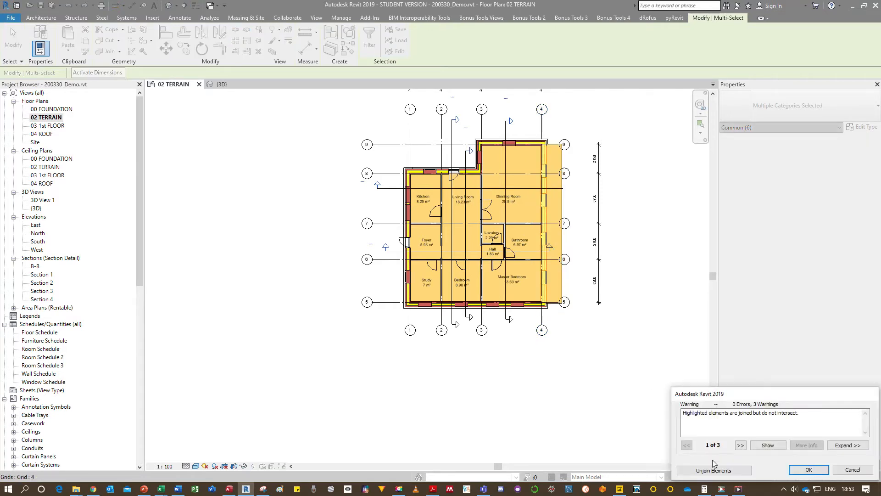
click(809, 471)
- Edit the floor boundary so its edge follows the moved grid 4 wall, and decline attaching walls to the floor's bottom
click(563, 210)
click(373, 42)
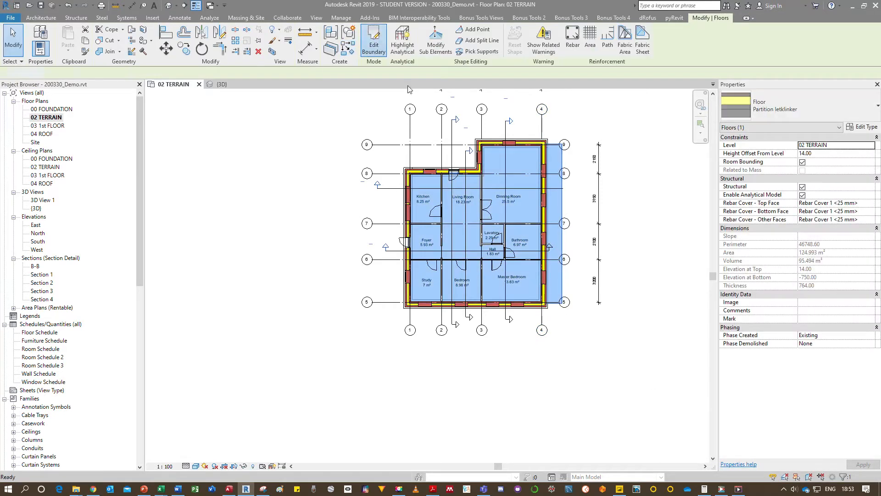
click(546, 196)
drag(546, 197, 544, 196)
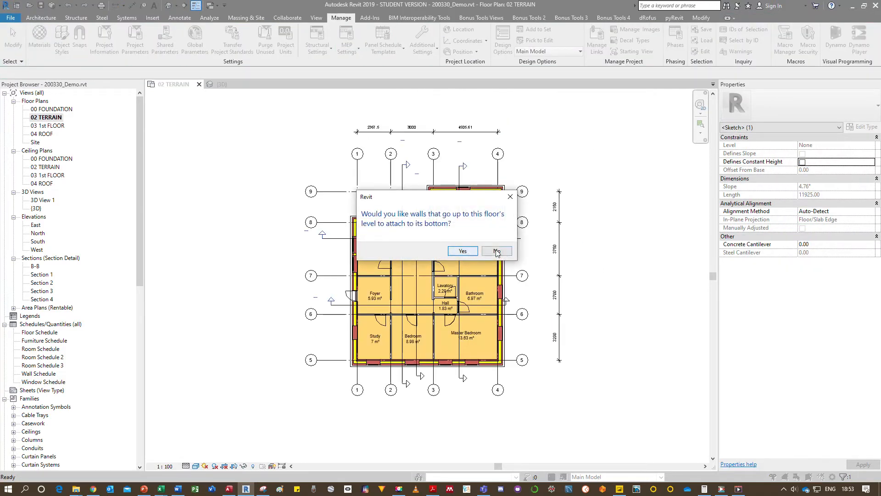
click(497, 252)
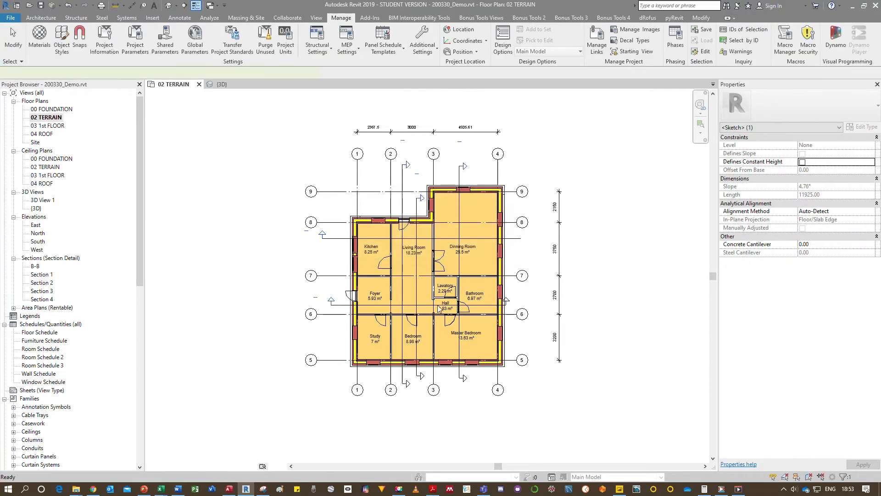
- Delete the master bedroom window nearest grid 3 in the grid 5 wall
click(377, 216)
middle_drag(483, 171, 458, 223)
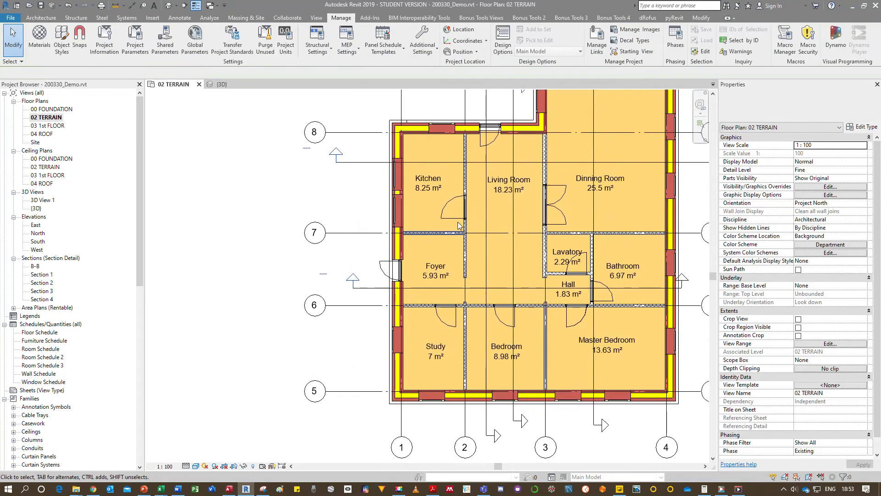
click(514, 400)
click(566, 397)
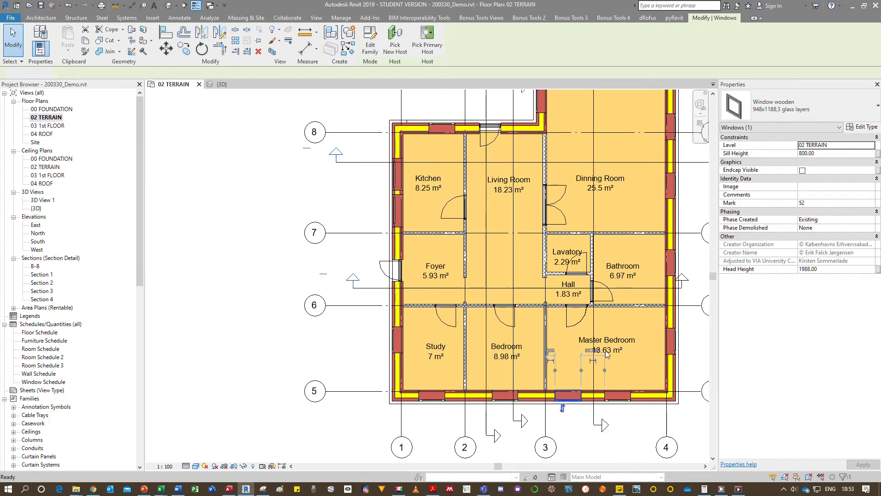
key(Escape)
scroll(596, 294, down, 3)
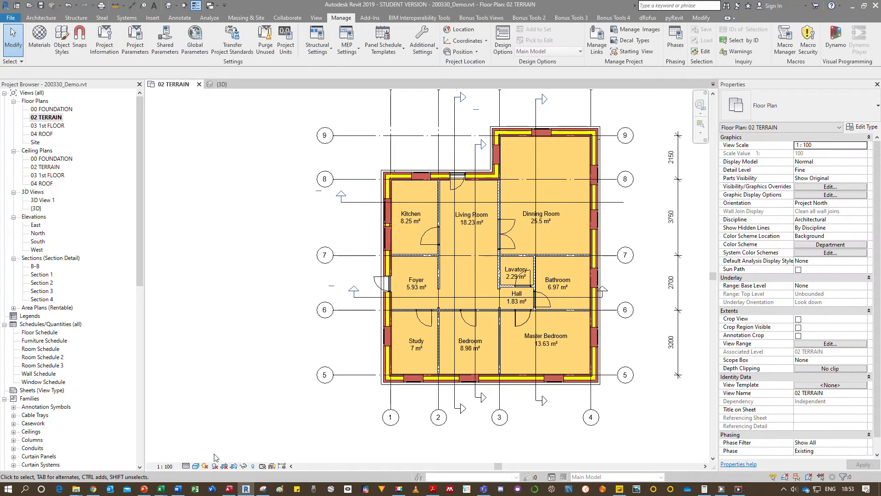
- Open the {3D} view and set its visual style to Wireframe to inspect the modified house
click(222, 84)
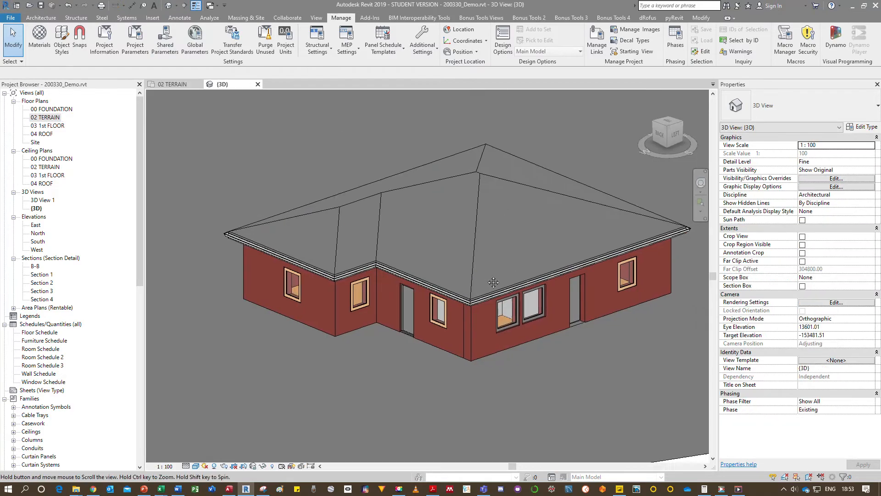
click(204, 466)
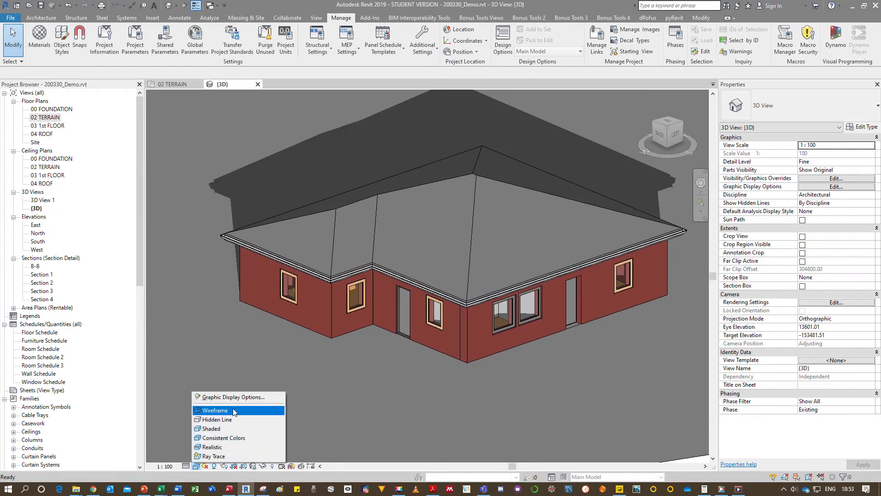
click(233, 409)
mouse_move(444, 289)
shift+middle_down()
mouse_move(441, 257)
mouse_move(455, 294)
mouse_move(452, 287)
shift+middle_up()
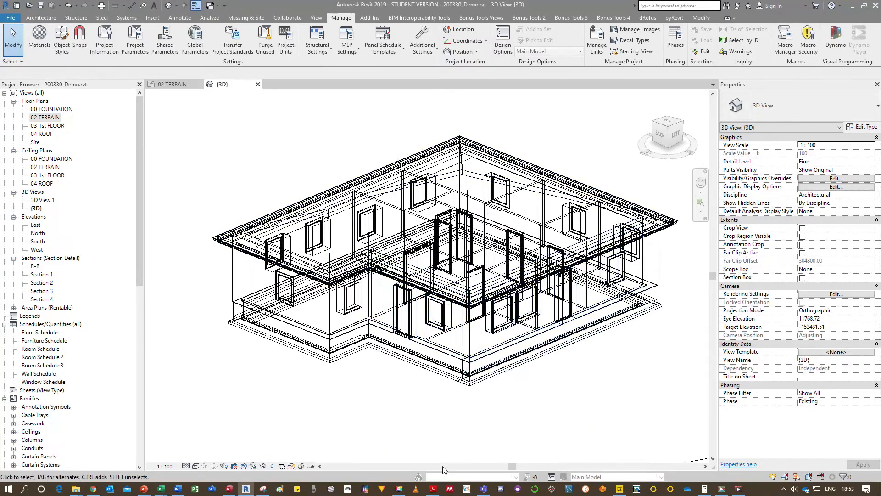
- Set the 200330_LCC_allItems script's file path to Option2.xlsx in Dynamo Player and run it, continuing despite unclassified objects
click(722, 489)
click(495, 317)
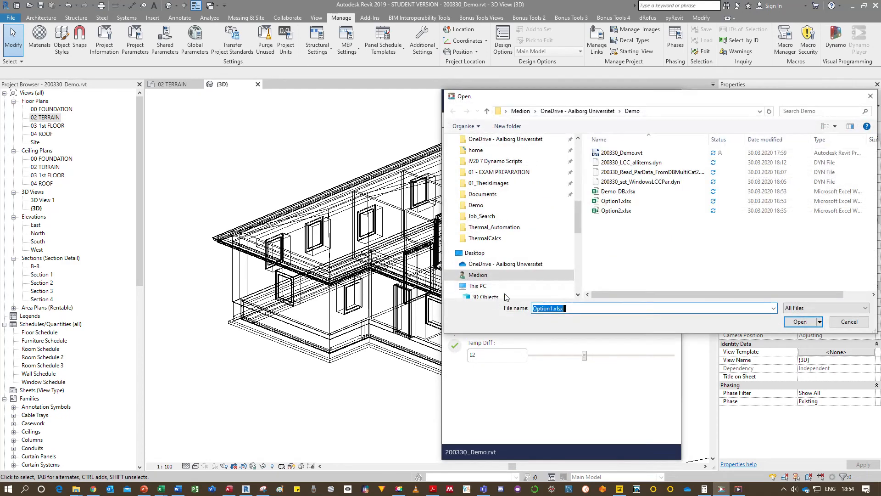
click(619, 211)
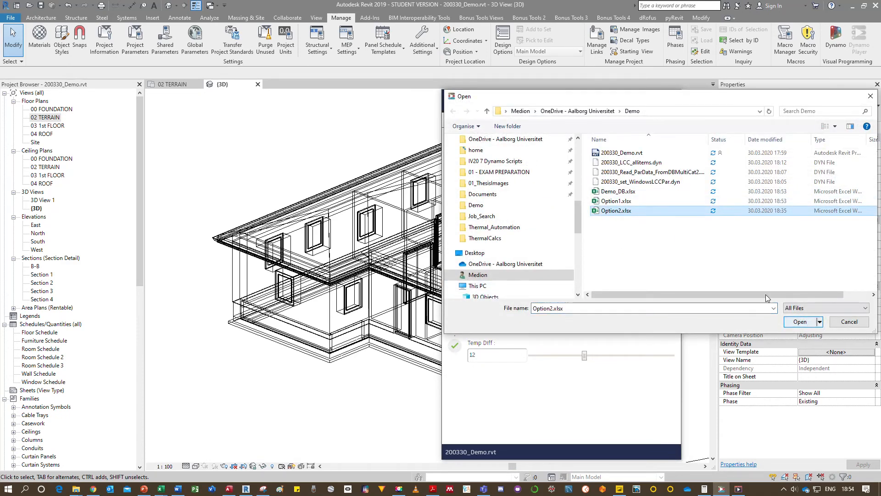
click(812, 321)
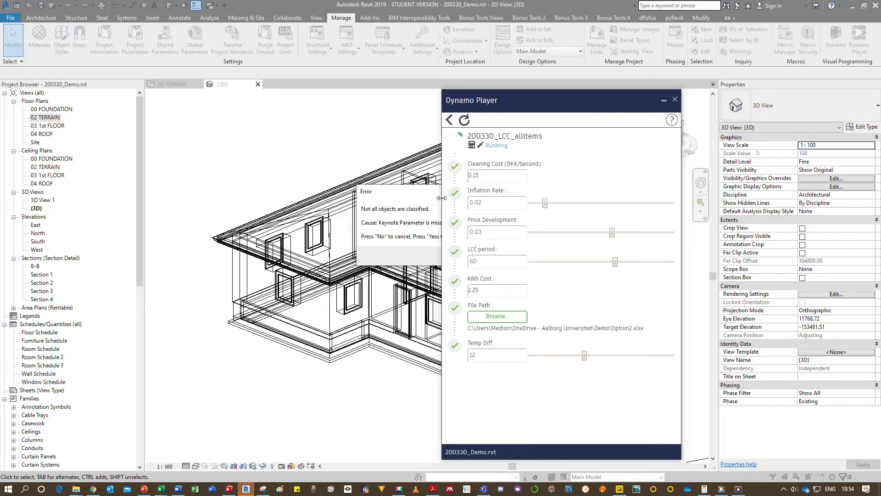
click(371, 259)
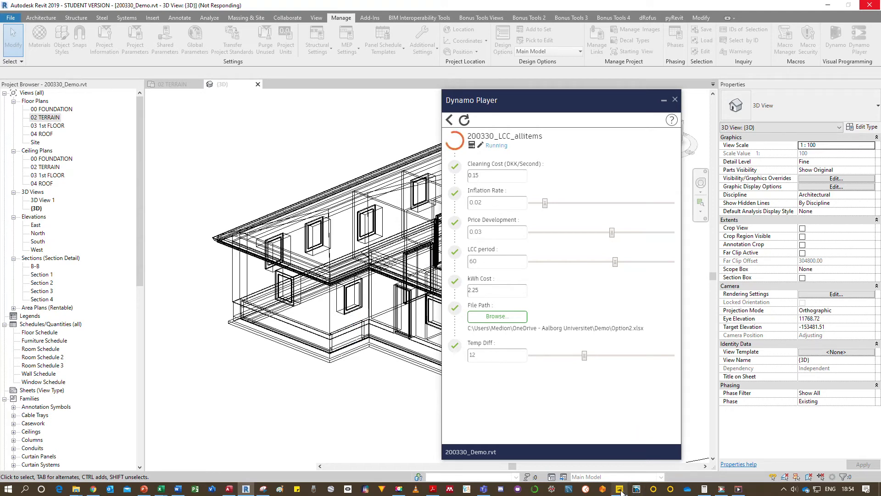
- Switch to Power BI, clear Dynamo Player out of the way and review the LCC_Totals sheet of the Option2.xlsx workbook
key(alt+Tab)
click(663, 99)
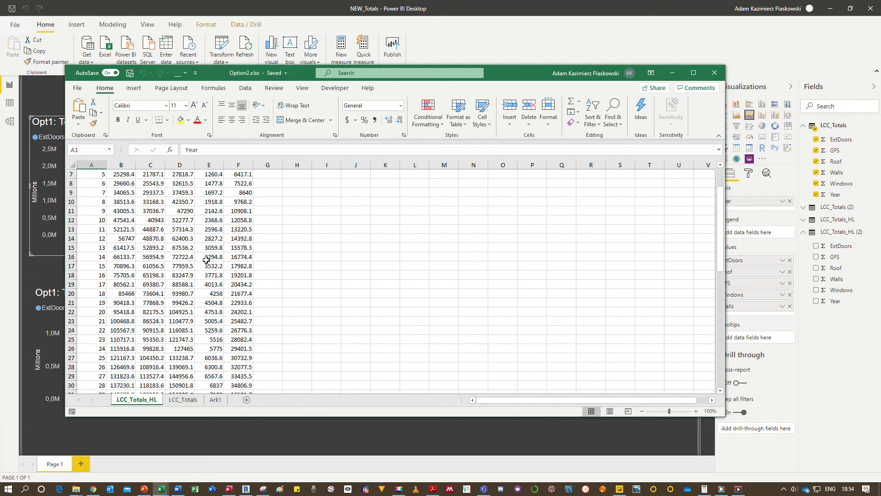
click(181, 400)
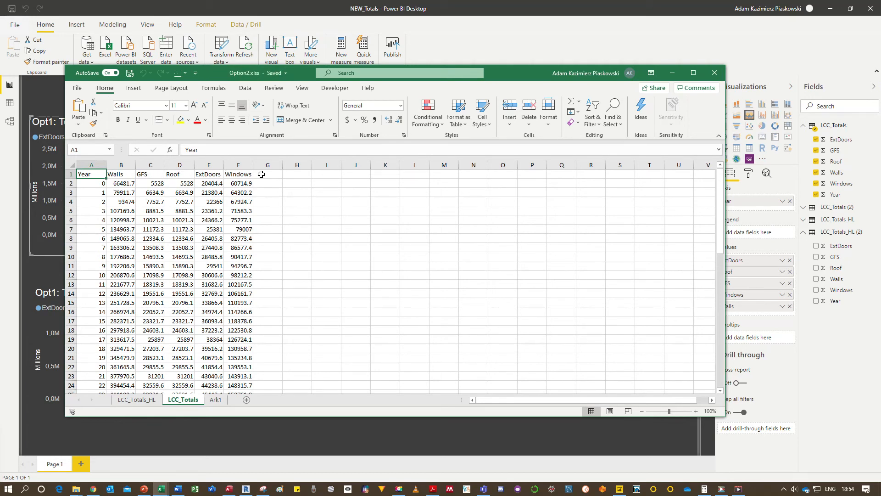
- Minimize the Option2.xlsx workbook and try to refresh the Power BI report data
click(672, 72)
click(249, 46)
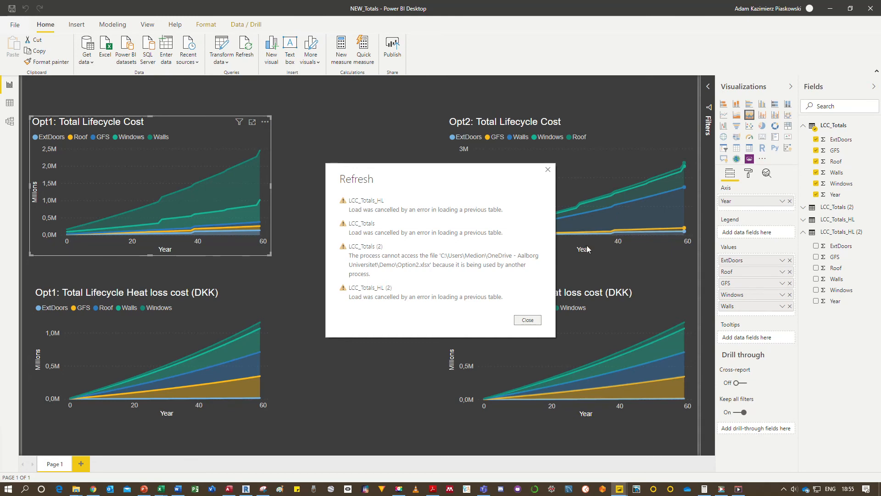
click(528, 320)
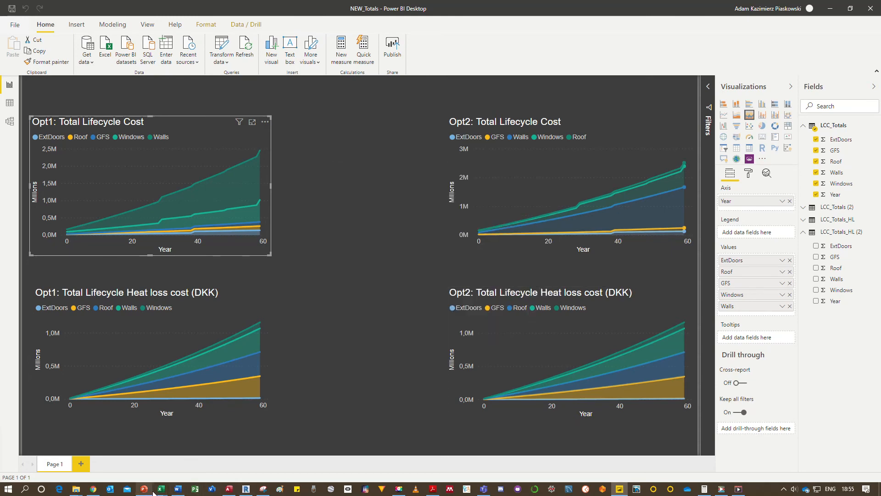
- Close the Option2.xlsx workbook and refresh all LCC tables in the Power BI report
mouse_move(161, 488)
mouse_move(271, 428)
click(302, 422)
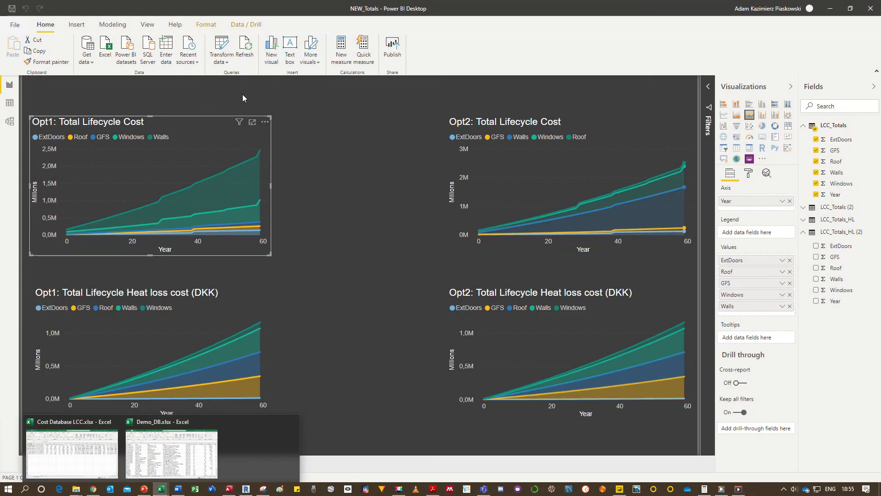
click(244, 48)
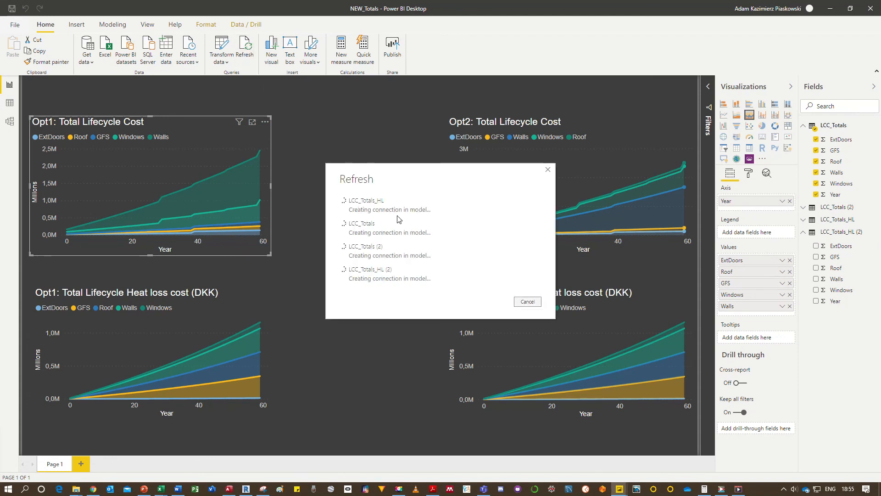